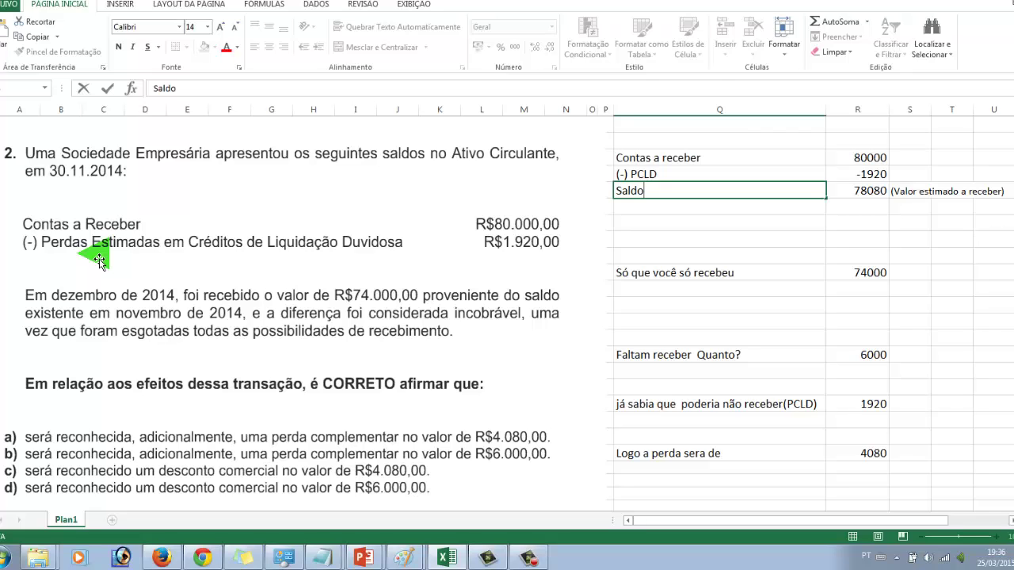
Examine the Contas a receber, (-) PCLD and Saldo labels and amounts at the start of the calculation in columns Q and R.
{"action": "left_click", "coordinate": [646, 158]}
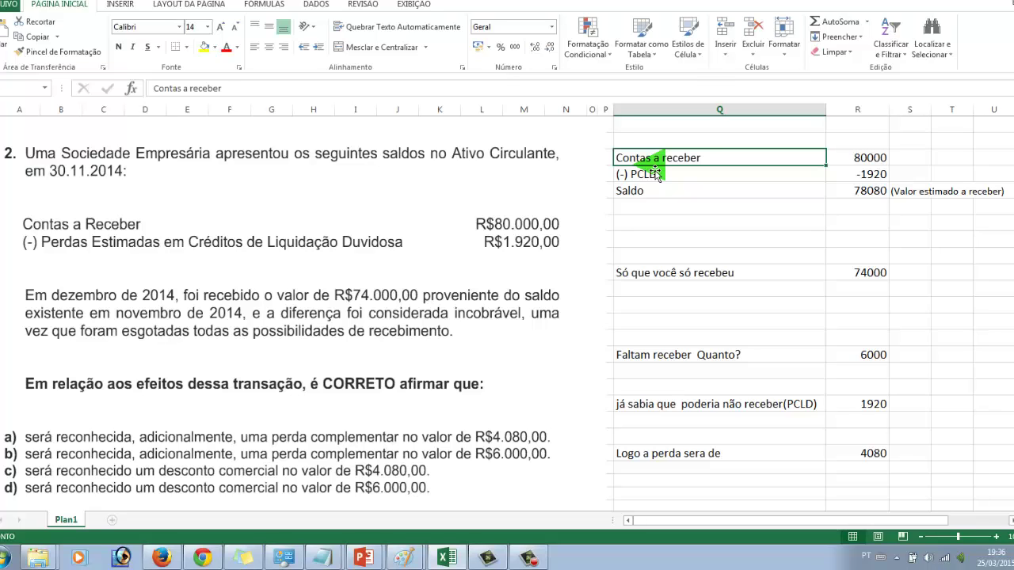
{"action": "left_click", "coordinate": [863, 180]}
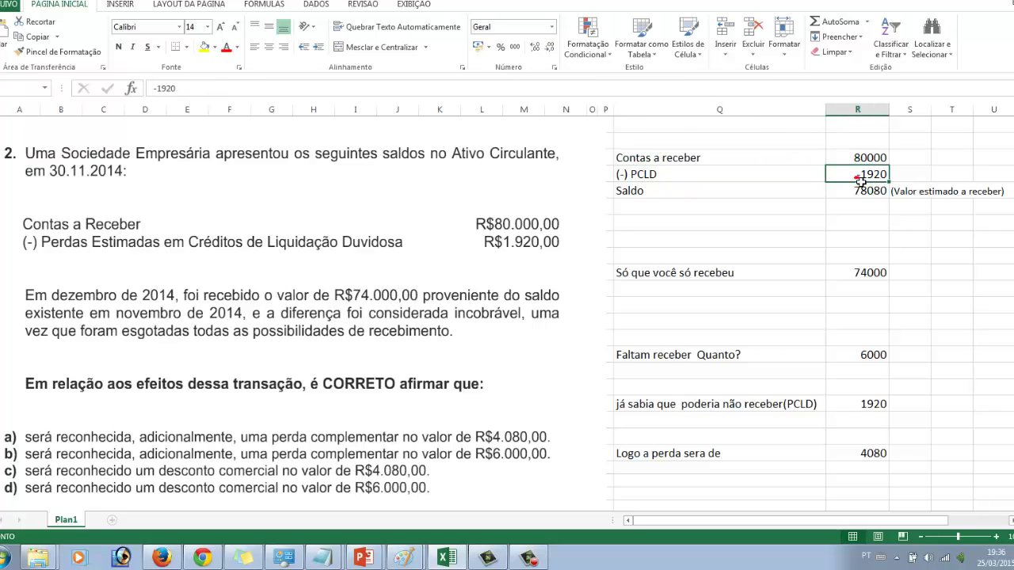
{"action": "left_click", "coordinate": [879, 195]}
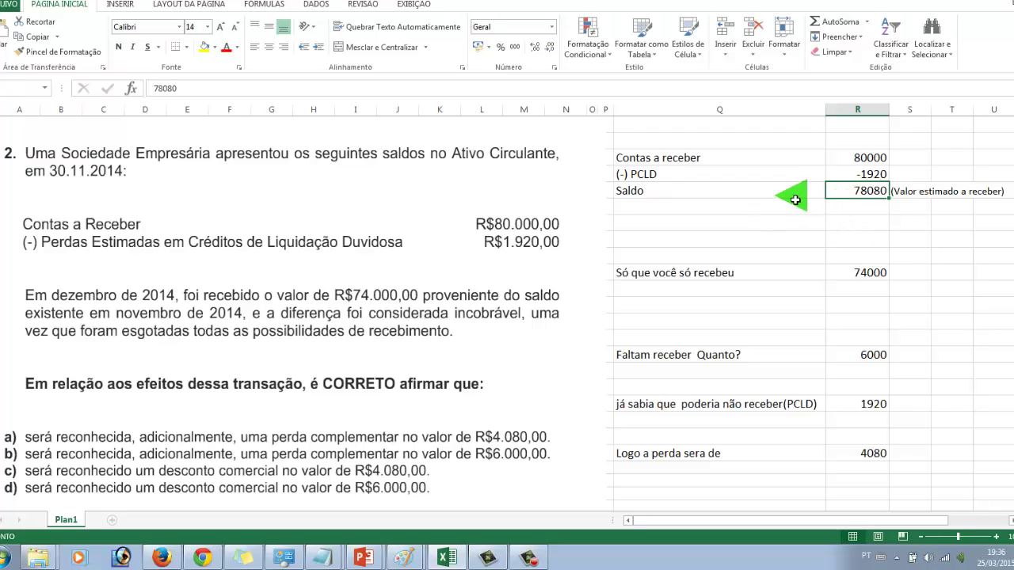
{"action": "double_click", "coordinate": [877, 195]}
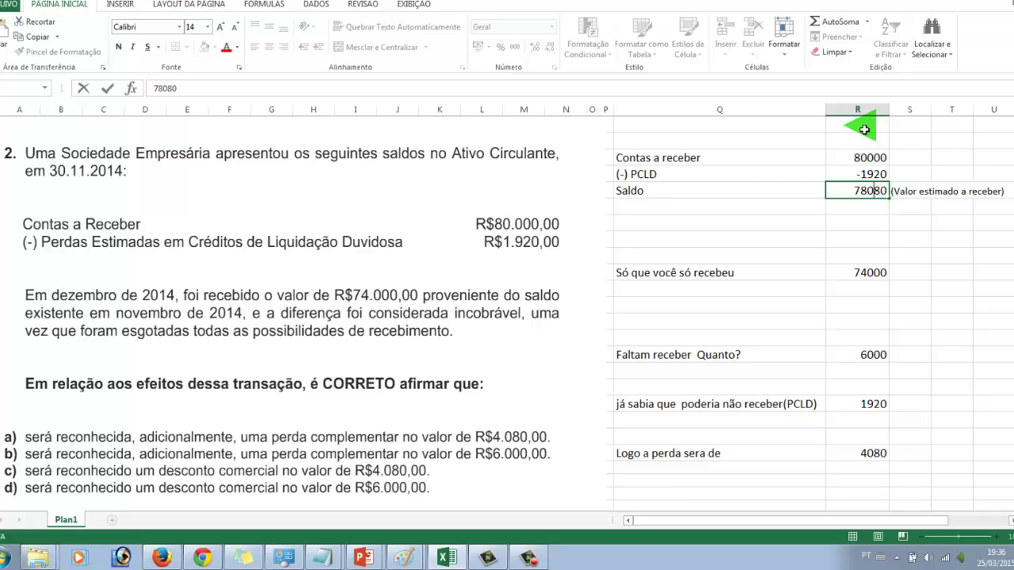
{"action": "left_click", "coordinate": [863, 158]}
{"action": "left_click", "coordinate": [862, 205]}
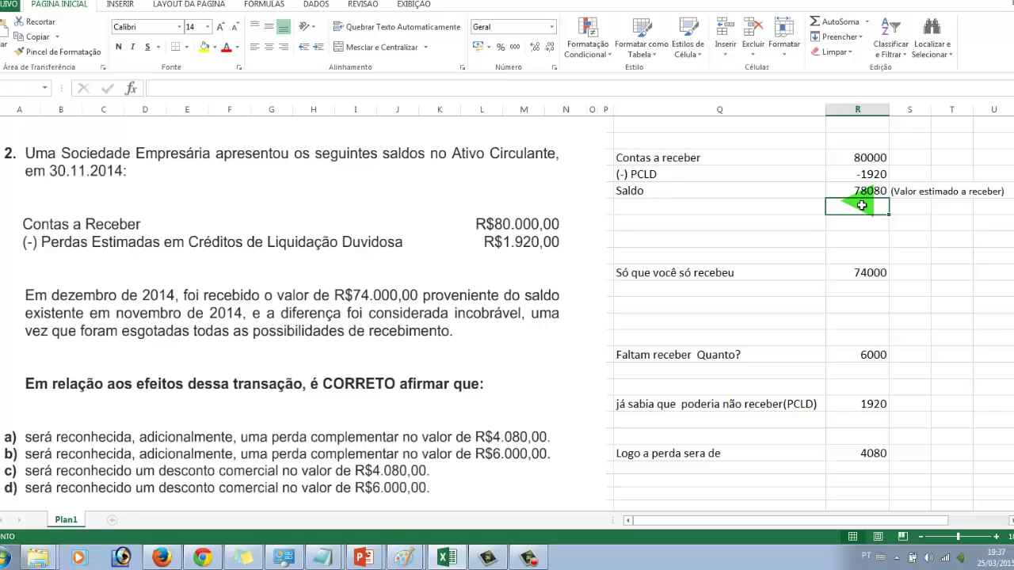
{"action": "left_click", "coordinate": [859, 174]}
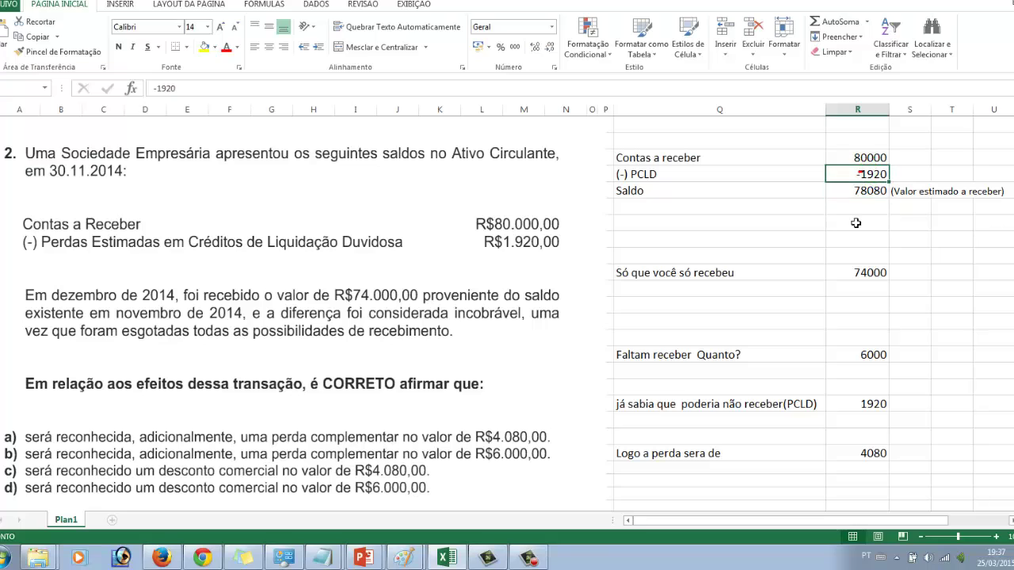
{"action": "left_click", "coordinate": [862, 208]}
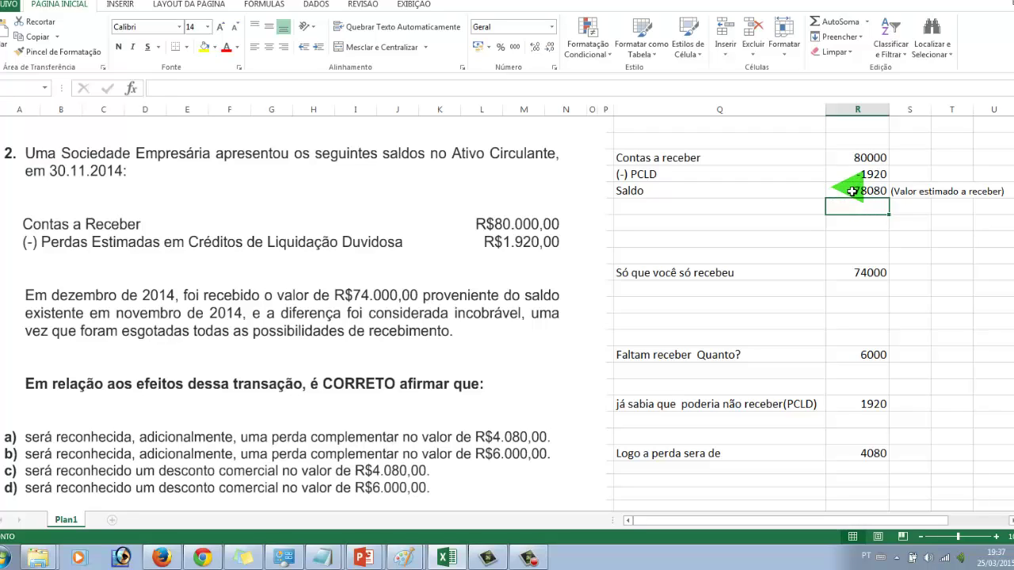
{"action": "left_click", "coordinate": [855, 190]}
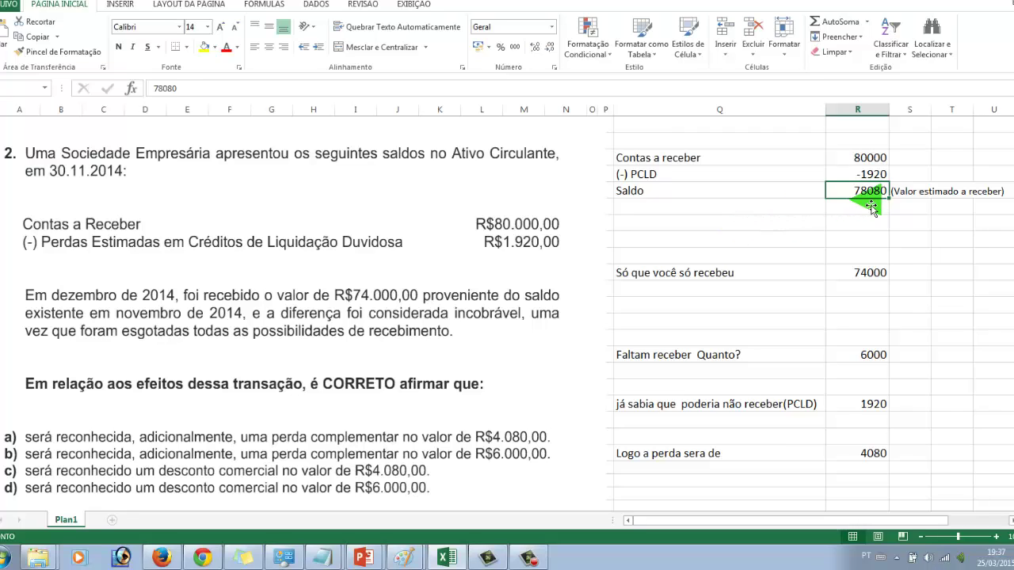
{"action": "left_click", "coordinate": [862, 208]}
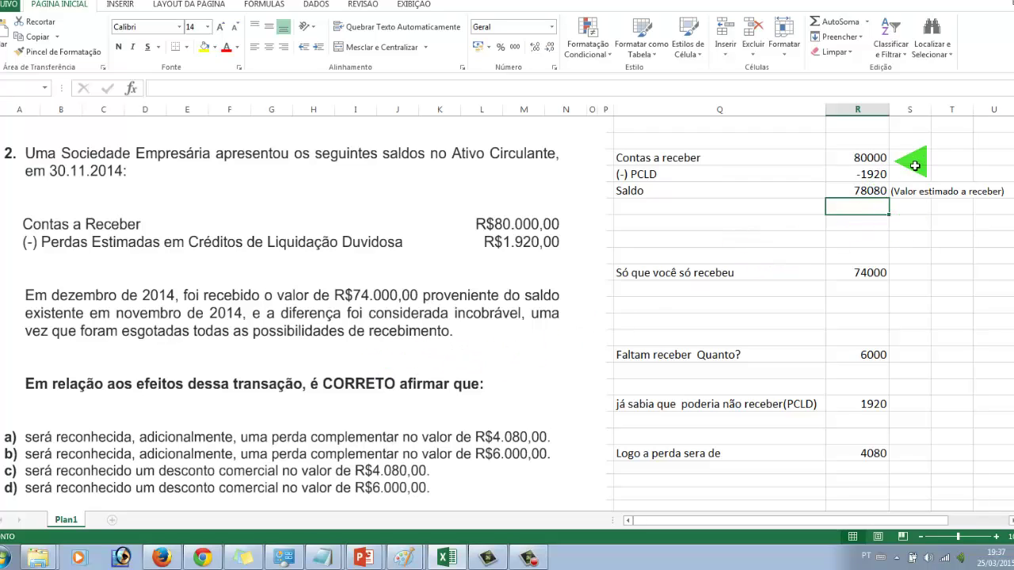
{"action": "left_click", "coordinate": [870, 160]}
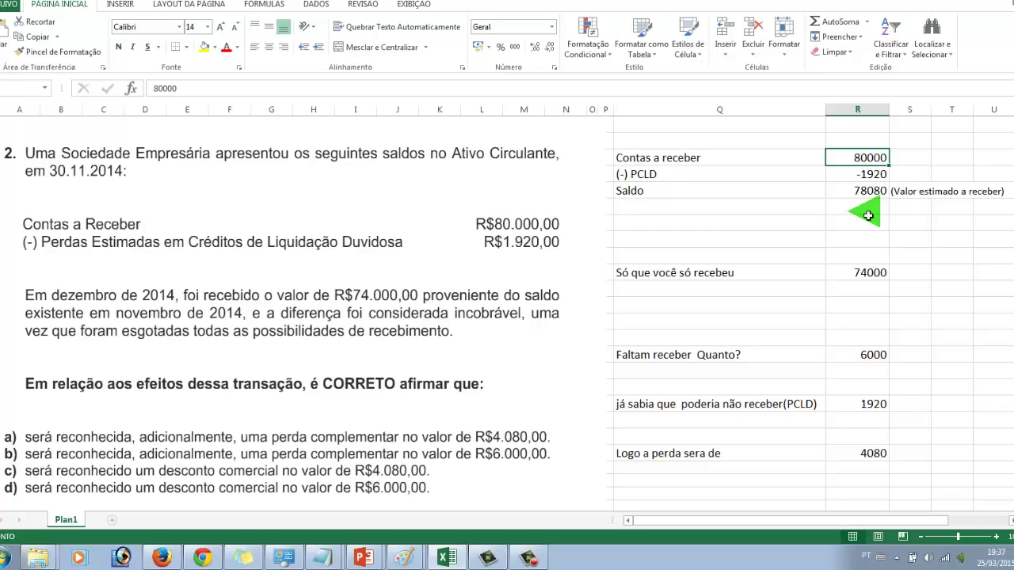
{"action": "left_click", "coordinate": [856, 175]}
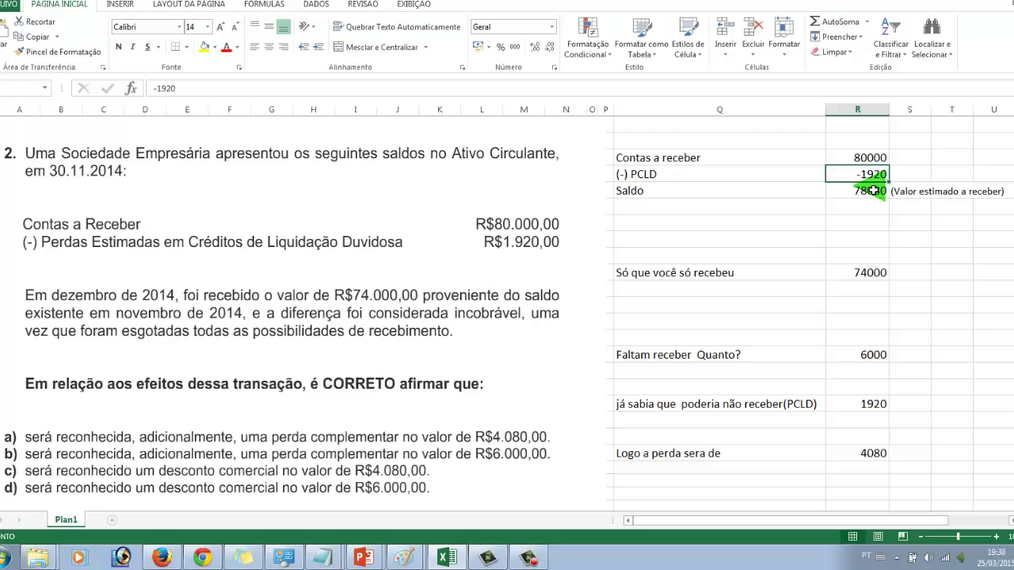
{"action": "left_click", "coordinate": [865, 195]}
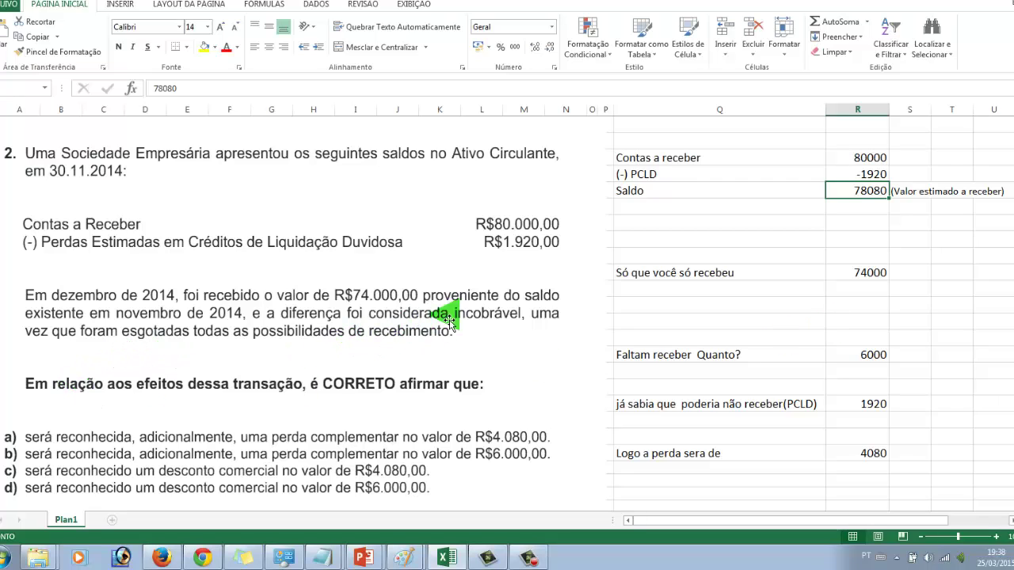
{"action": "left_click", "coordinate": [857, 206]}
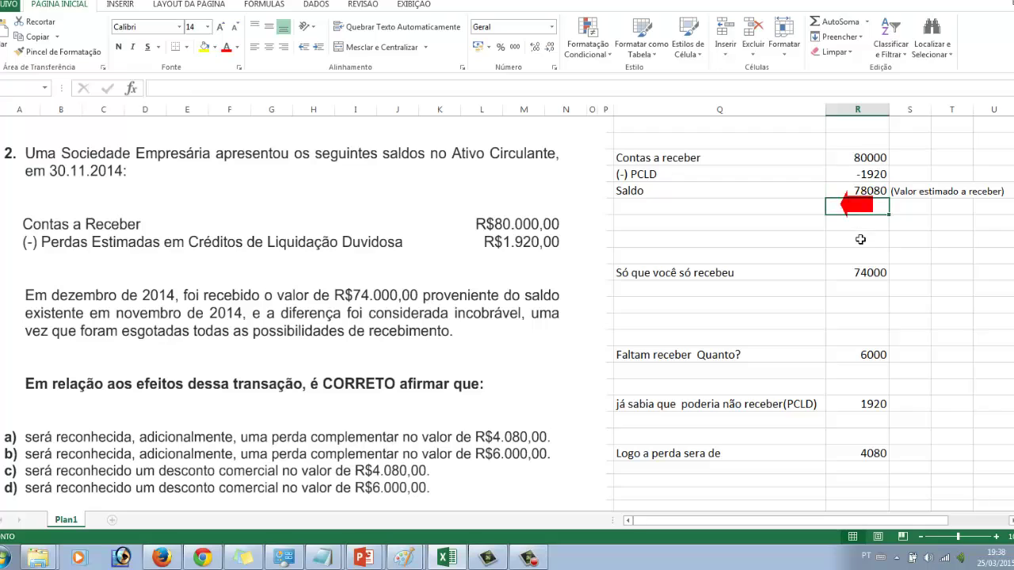
Check the "Só que você só recebeu" amount and the formula behind the "Faltam receber Quanto?" amount, leaving both as they are.
{"action": "left_click", "coordinate": [863, 272]}
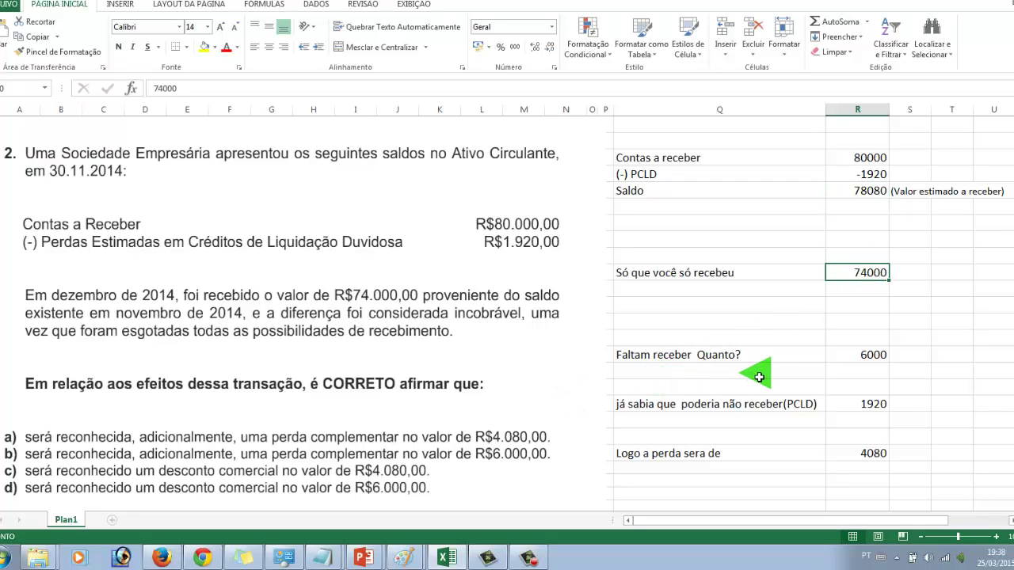
{"action": "double_click", "coordinate": [871, 355]}
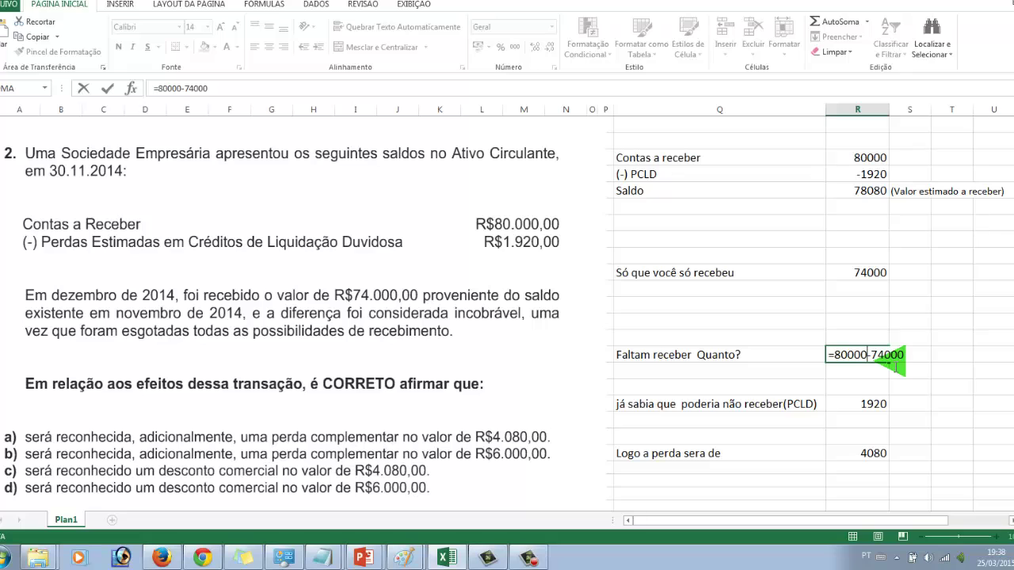
{"action": "left_click", "coordinate": [804, 355]}
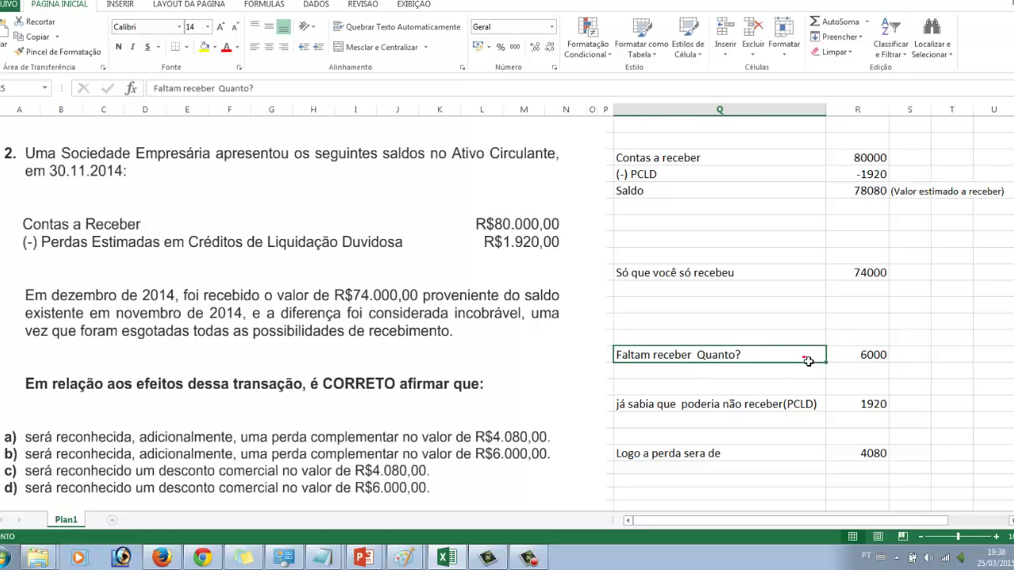
{"action": "left_click", "coordinate": [889, 358]}
{"action": "double_click", "coordinate": [889, 358]}
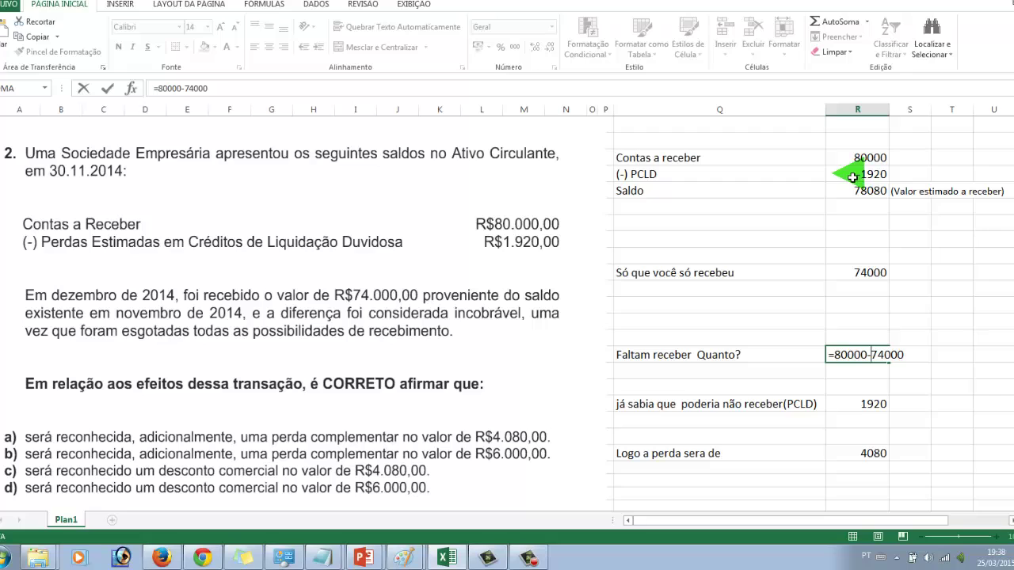
{"action": "left_click", "coordinate": [816, 367]}
{"action": "key", "text": "Escape"}
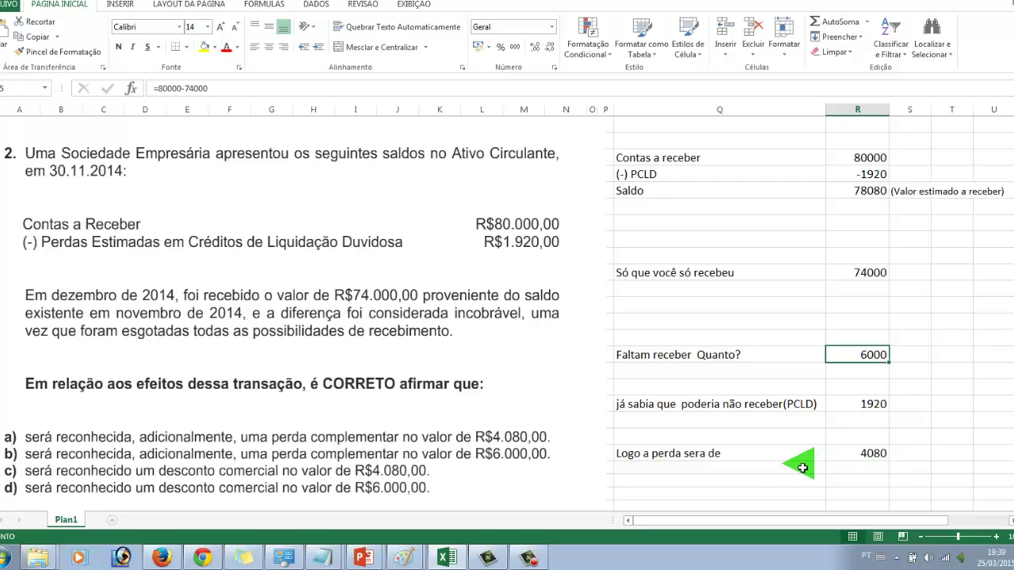
Inspect the formula behind the "Logo a perda sera de" amount in column R without changing it.
{"action": "double_click", "coordinate": [859, 454]}
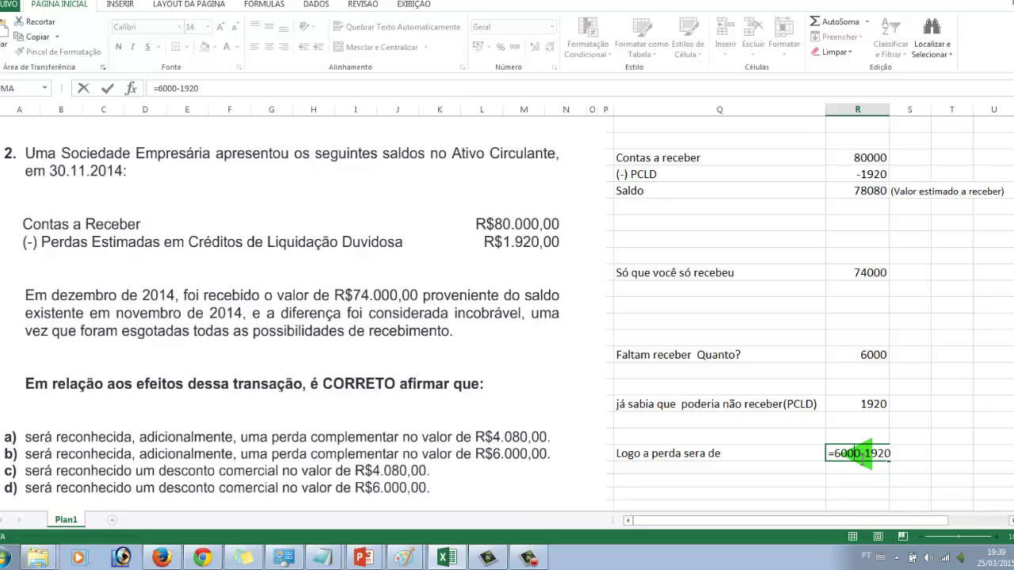
{"action": "left_click", "coordinate": [865, 480]}
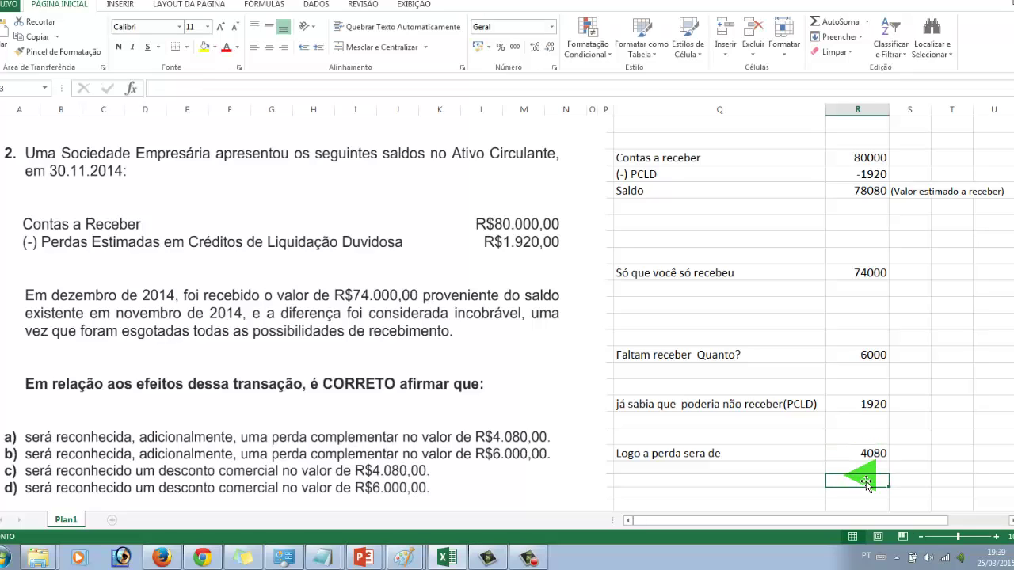
{"action": "left_click", "coordinate": [864, 453]}
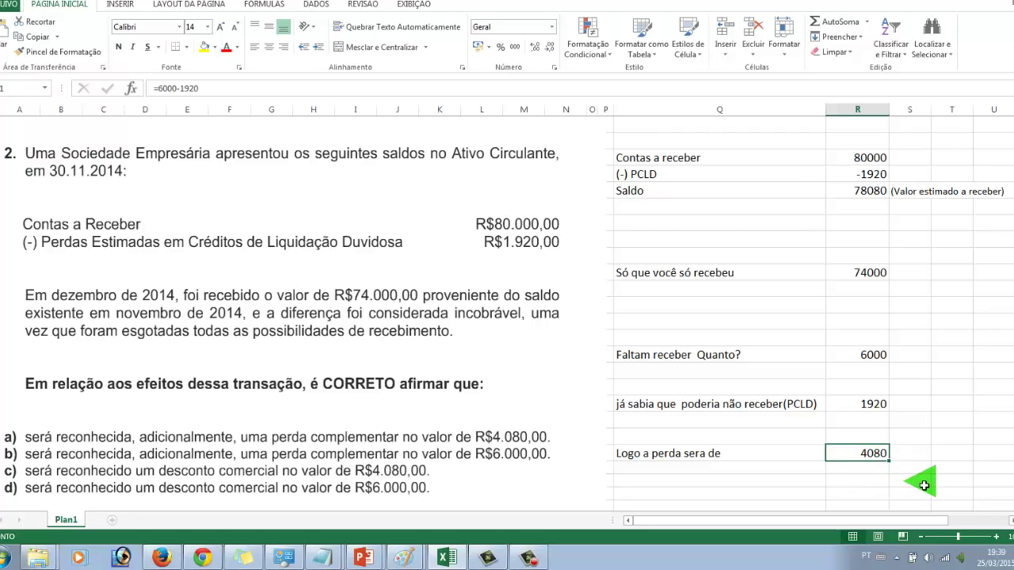
{"action": "left_click", "coordinate": [960, 429]}
{"action": "double_click", "coordinate": [962, 339]}
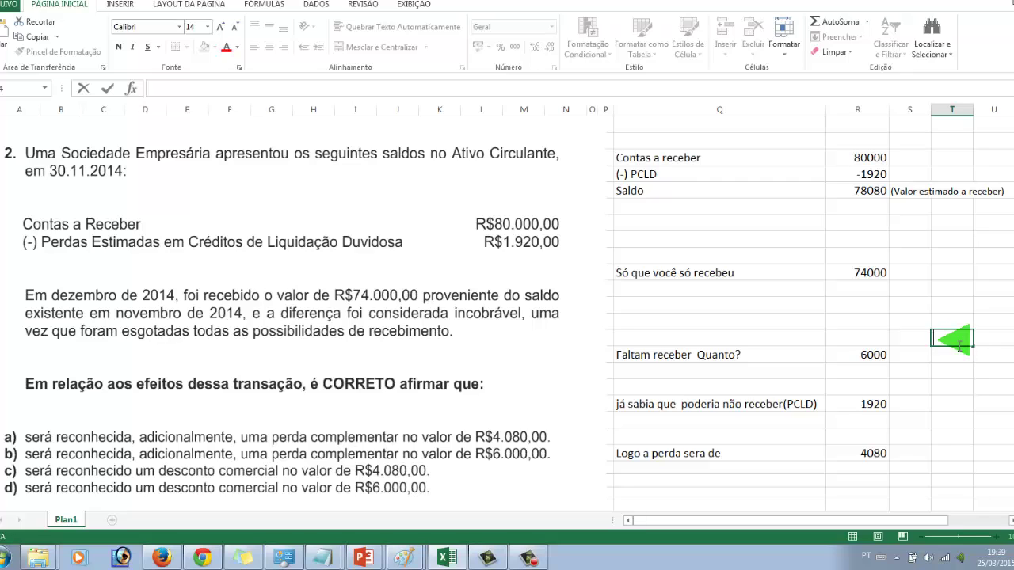
{"action": "double_click", "coordinate": [879, 454]}
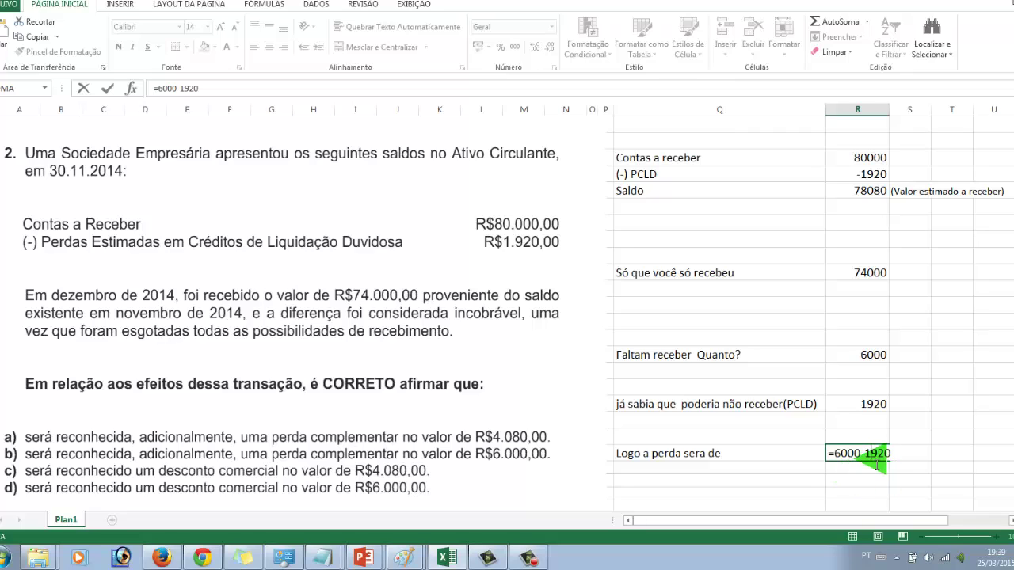
{"action": "key", "text": "Return"}
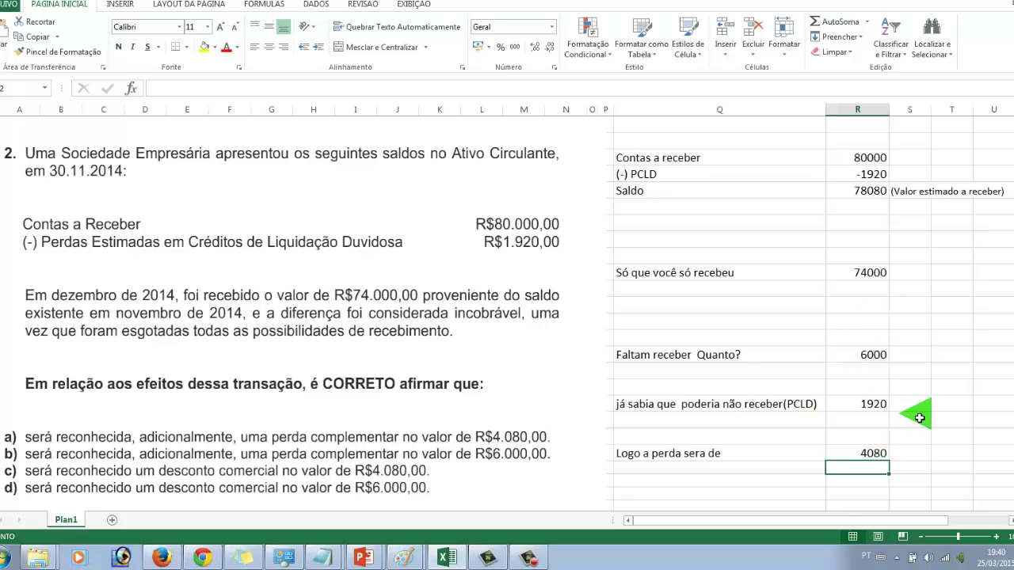
{"action": "double_click", "coordinate": [885, 453]}
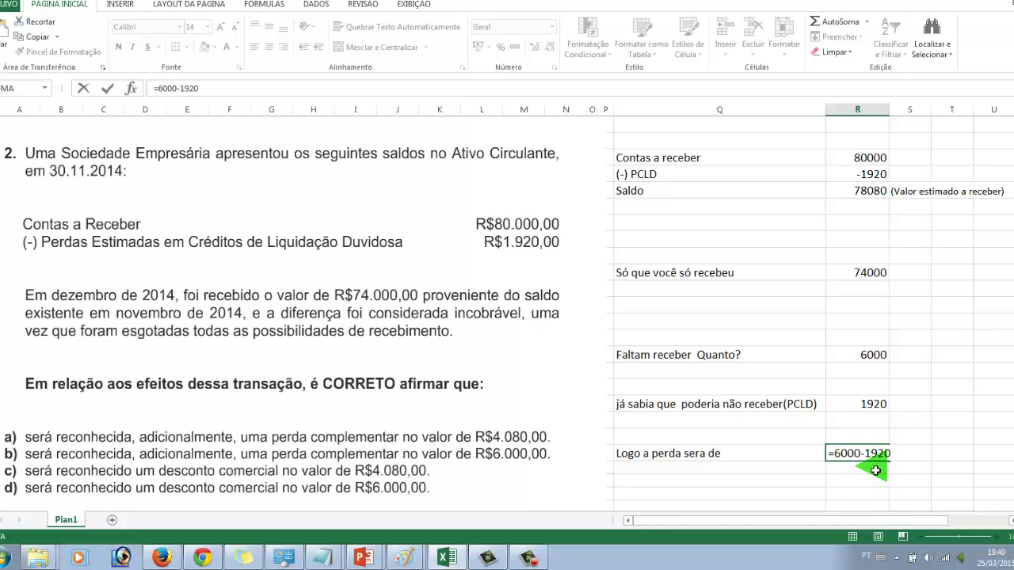
{"action": "left_click", "coordinate": [881, 494]}
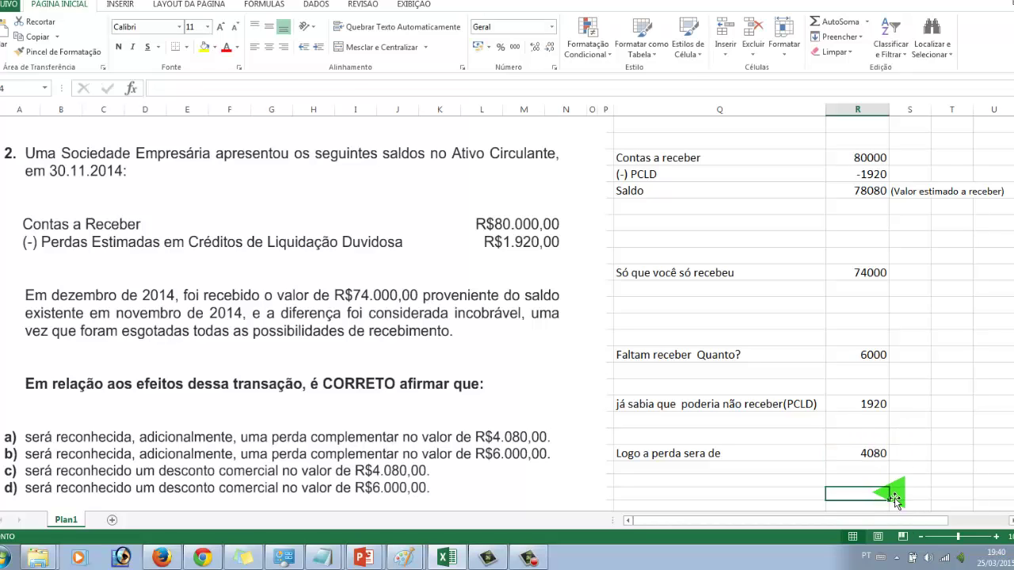
Enter the check formula =4080+1920 in the column T cell just above the "já sabia que poderia não receber(PCLD)" row, and clear it.
{"action": "left_click", "coordinate": [949, 391]}
{"action": "type", "text": "="}
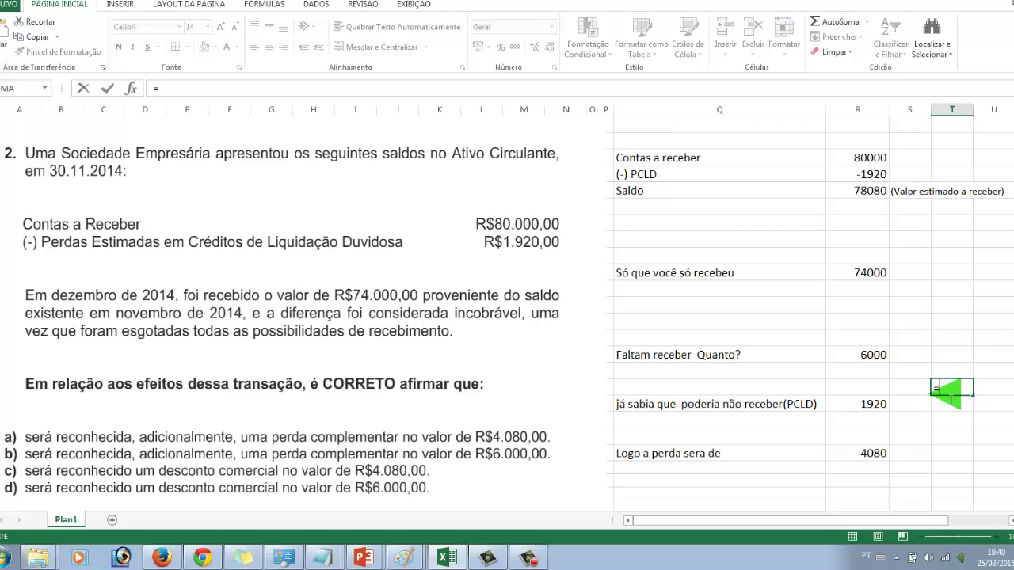
{"action": "type", "text": "4080+19"}
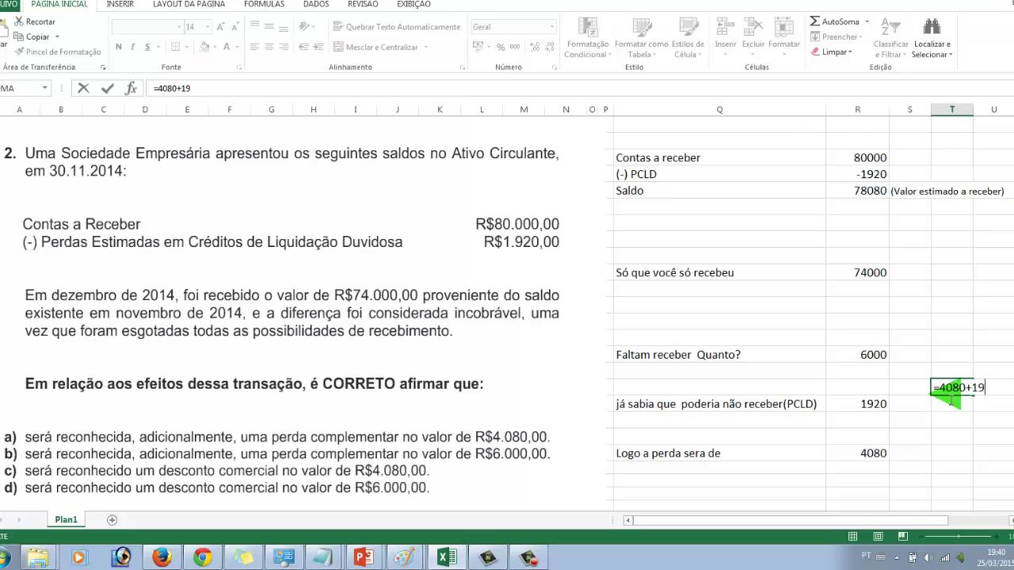
{"action": "type", "text": "20"}
{"action": "key", "text": "Return"}
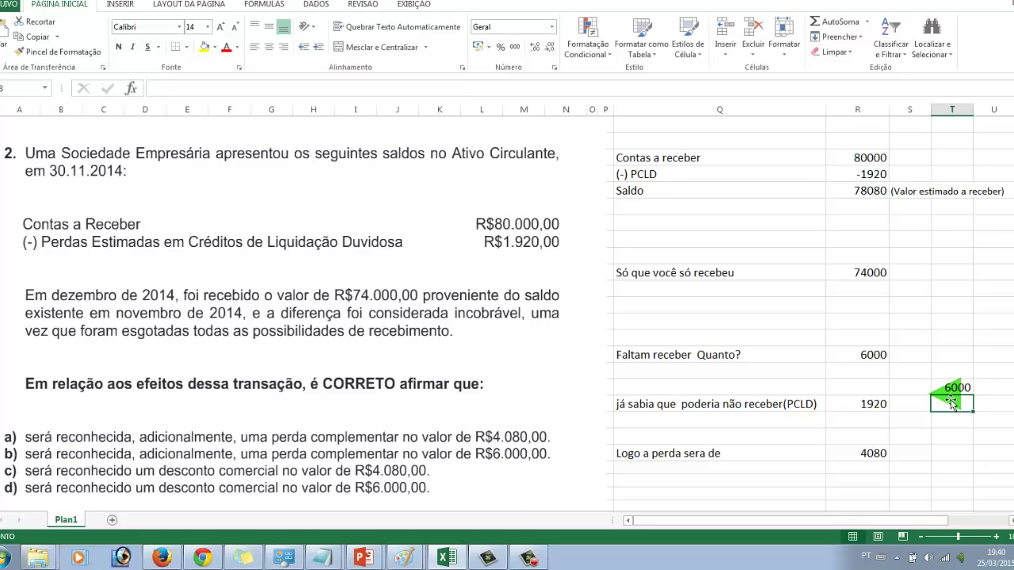
{"action": "key", "text": "Up"}
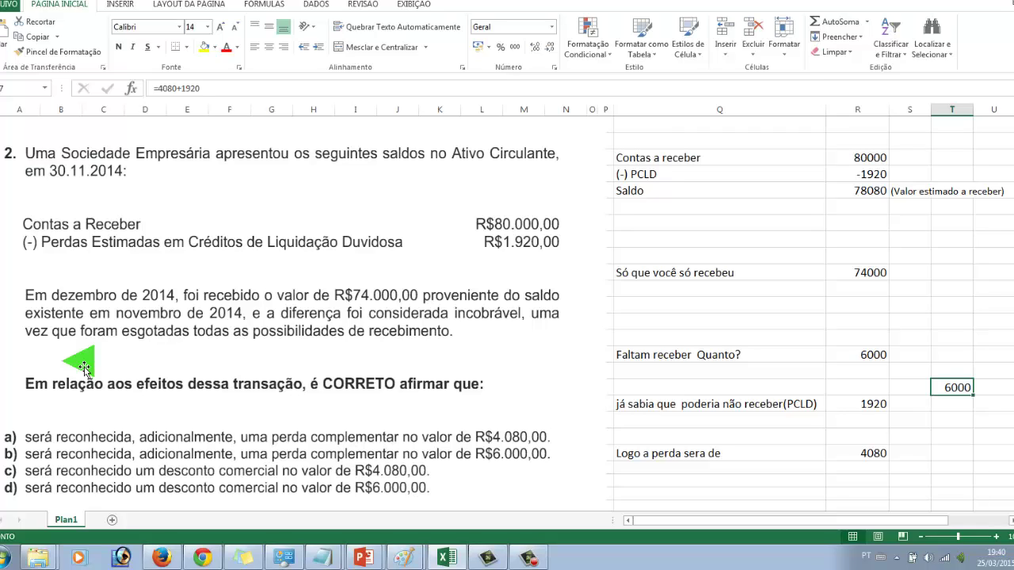
{"action": "key", "text": "Delete"}
Switch to the running PowerPoint slide show of the modelo presentation.
{"action": "mouse_move", "coordinate": [365, 558]}
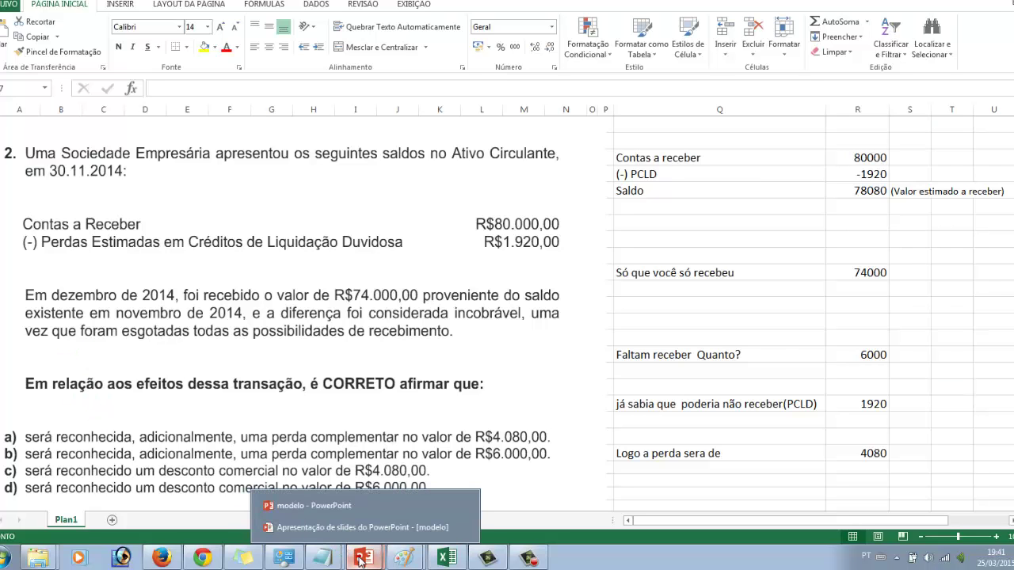
{"action": "left_click", "coordinate": [327, 527]}
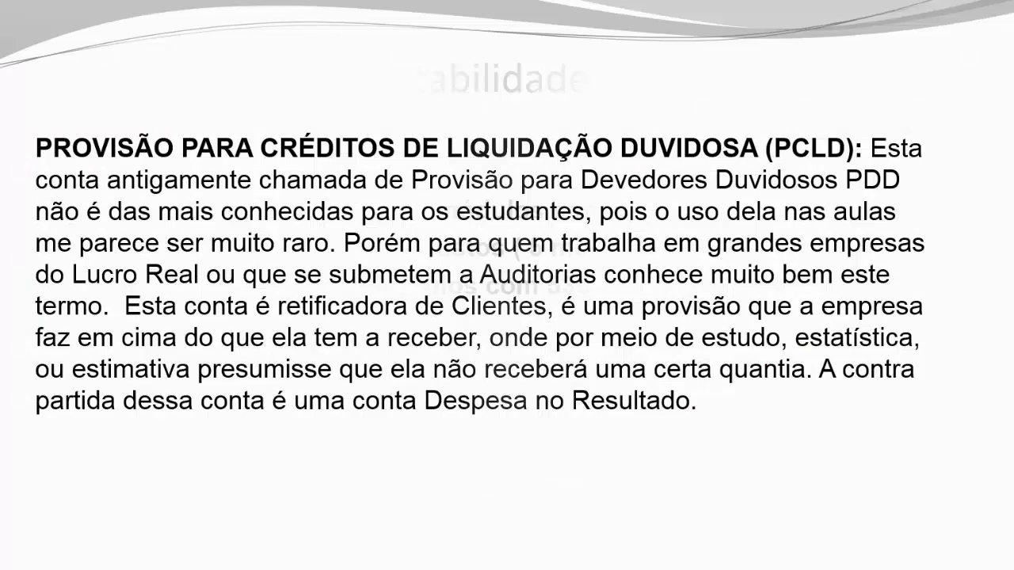